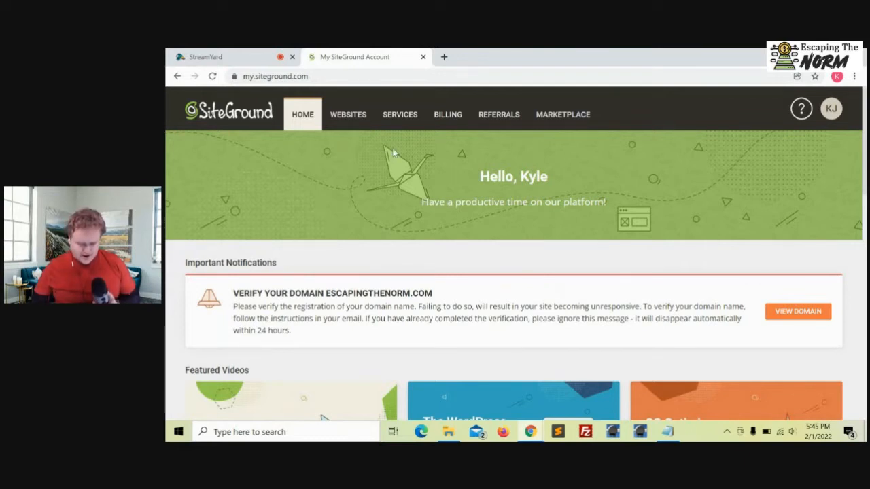
# Open the site tools for escapingnews.com from the account's list of websites
pyautogui.click(301, 117)
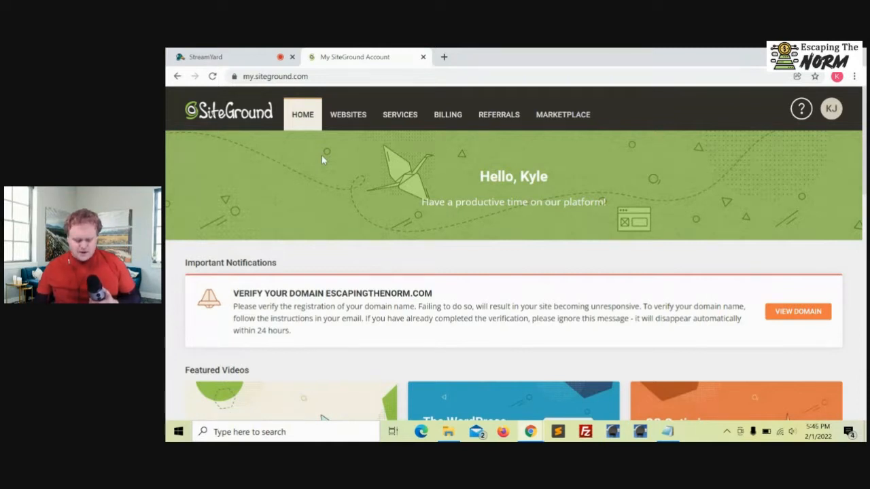
pyautogui.click(346, 120)
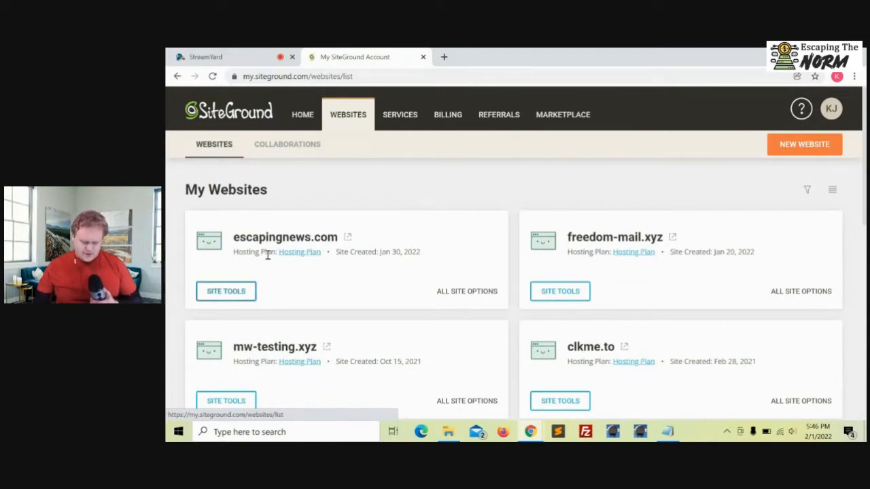
pyautogui.moveTo(336, 237); pyautogui.dragTo(232, 237)
pyautogui.click(336, 235)
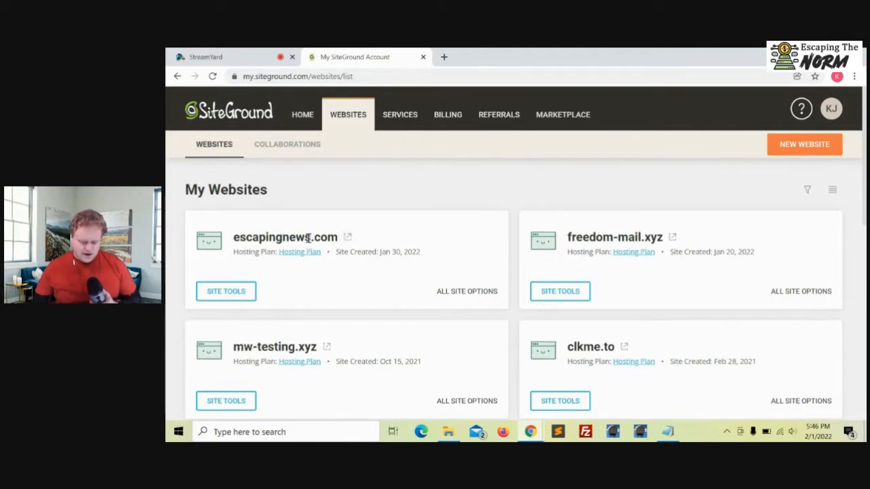
pyautogui.moveTo(337, 237); pyautogui.dragTo(233, 237)
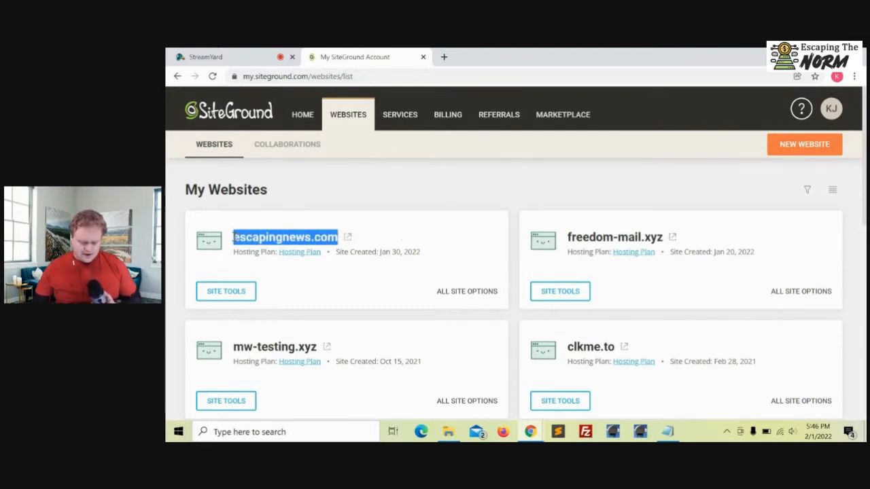
pyautogui.click(268, 238)
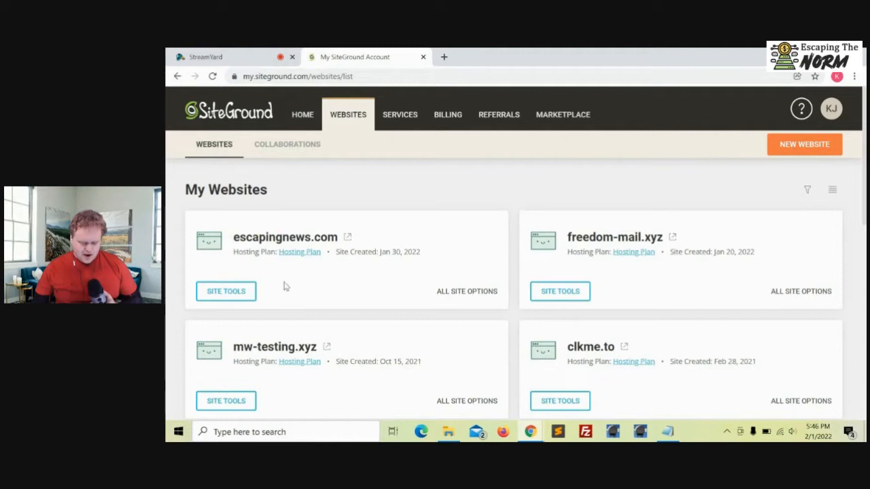
pyautogui.click(235, 294)
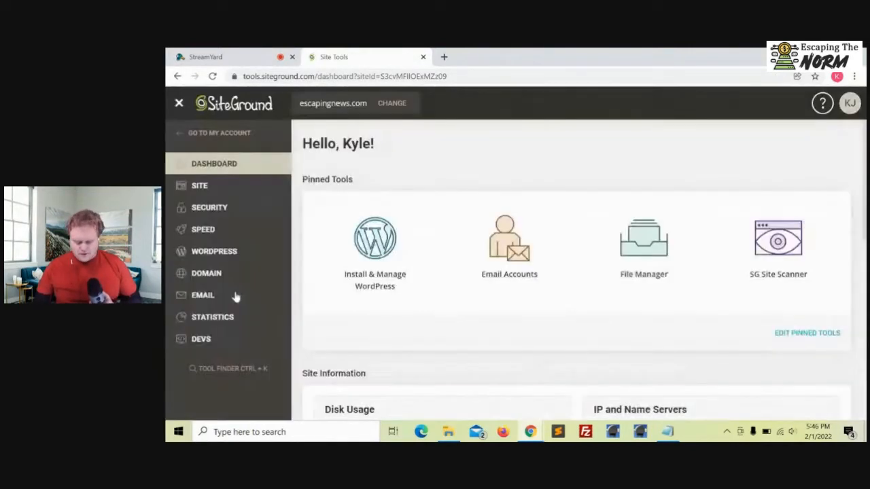
# Open the SSL Manager among the site's security tools and bring the Manage SSL section into view
pyautogui.click(212, 216)
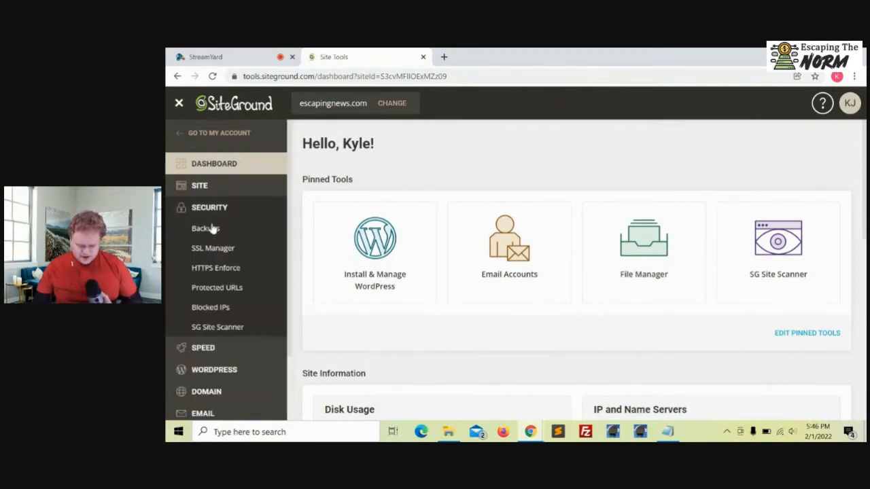
pyautogui.click(214, 251)
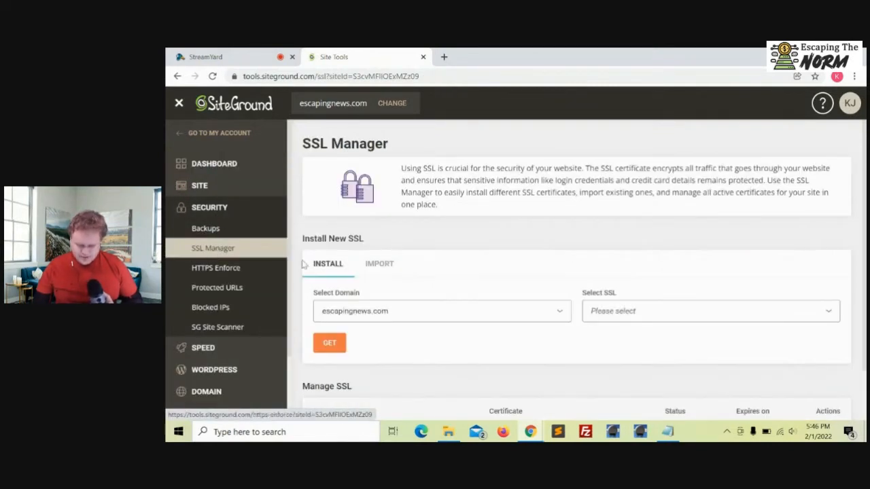
pyautogui.scroll(-2, 573, 275)
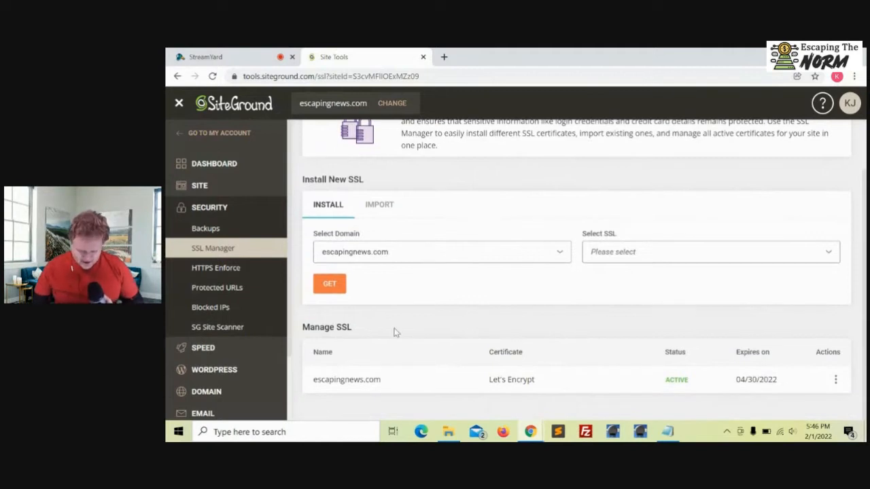
# Examine the name, certificate type and status of the escapingnews.com entry under Manage SSL
pyautogui.moveTo(382, 381); pyautogui.dragTo(310, 381)
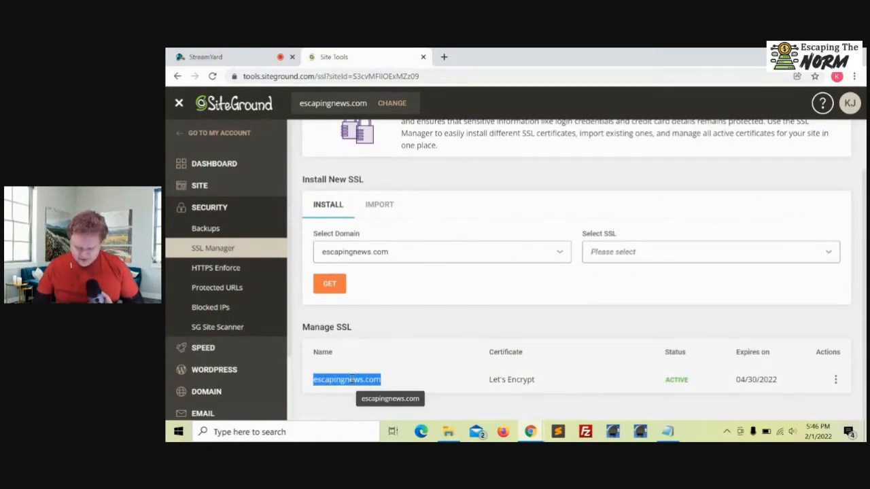
pyautogui.click(537, 380)
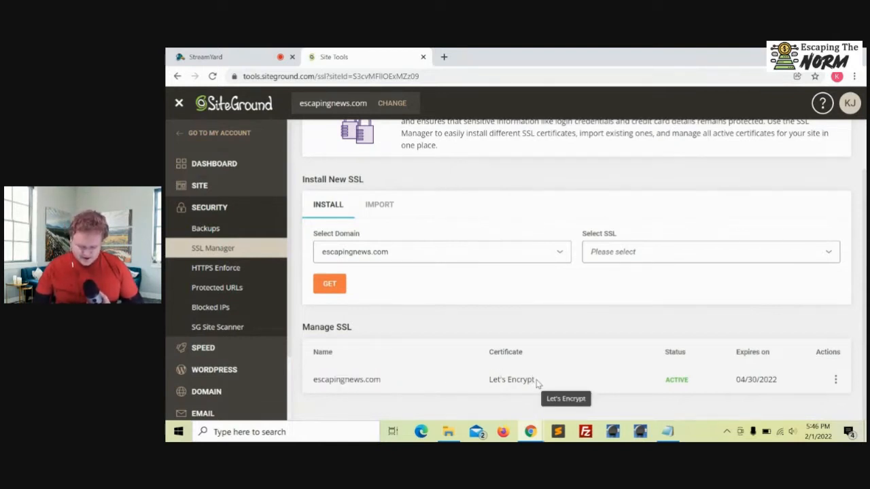
pyautogui.moveTo(687, 380); pyautogui.dragTo(667, 381)
pyautogui.click(703, 386)
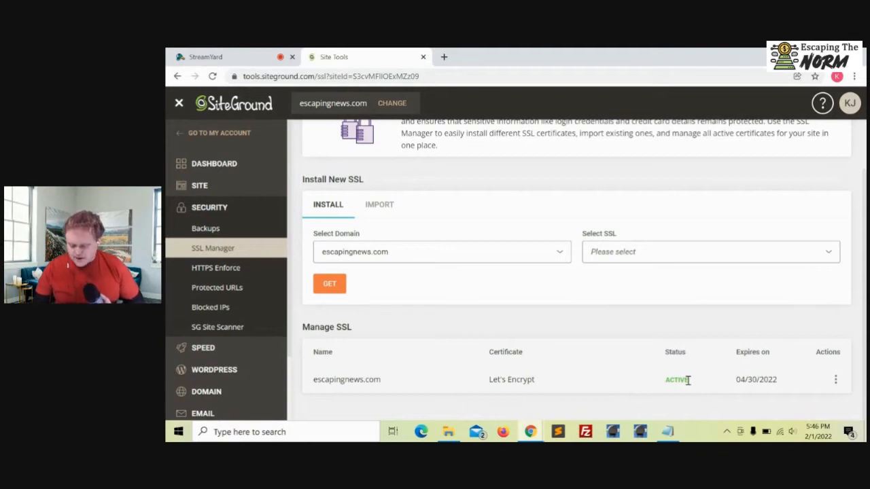
pyautogui.moveTo(688, 381); pyautogui.dragTo(657, 383)
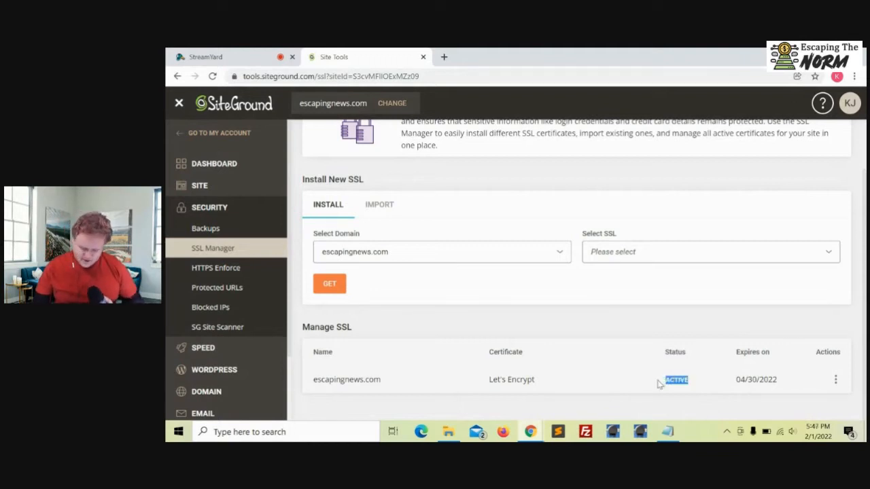
pyautogui.moveTo(541, 381); pyautogui.dragTo(494, 380)
pyautogui.click(544, 379)
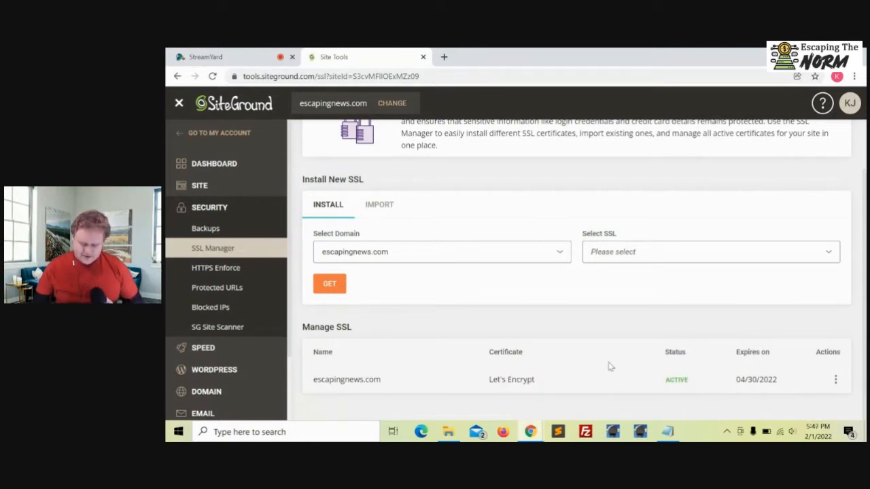
# Review the SSL types offered for escapingnews.com and compare them with the certificate already installed
pyautogui.click(609, 256)
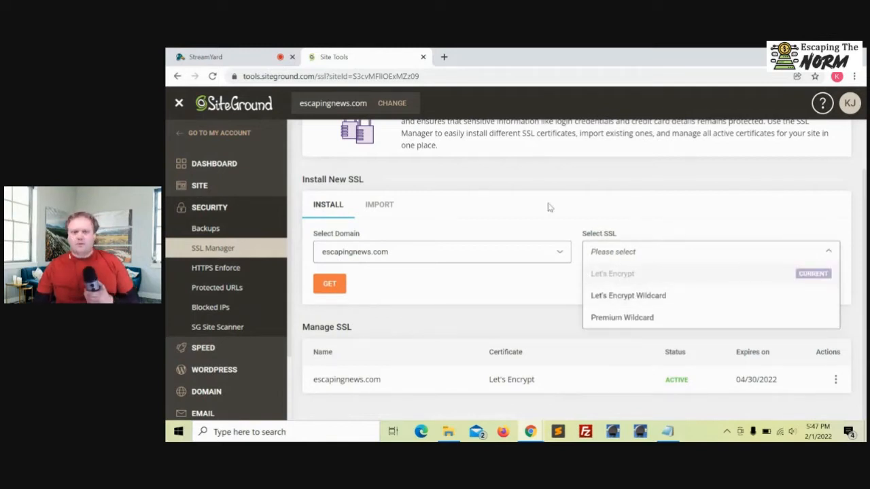
pyautogui.click(554, 287)
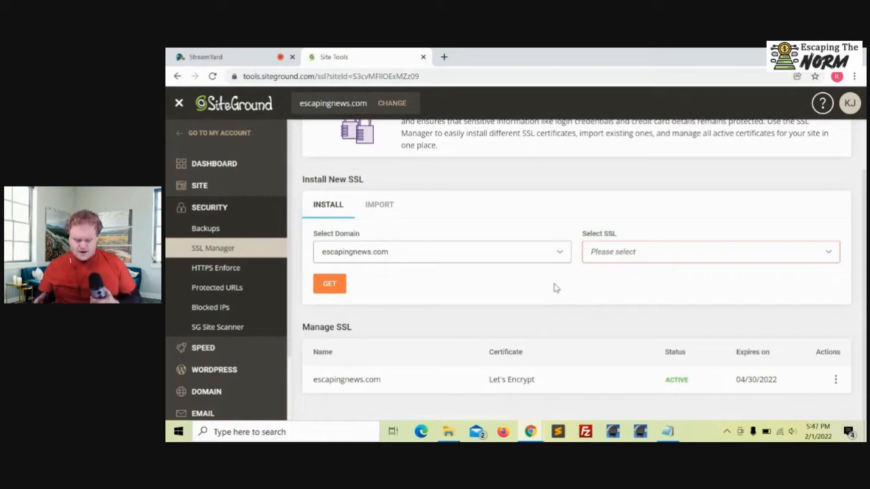
pyautogui.click(629, 266)
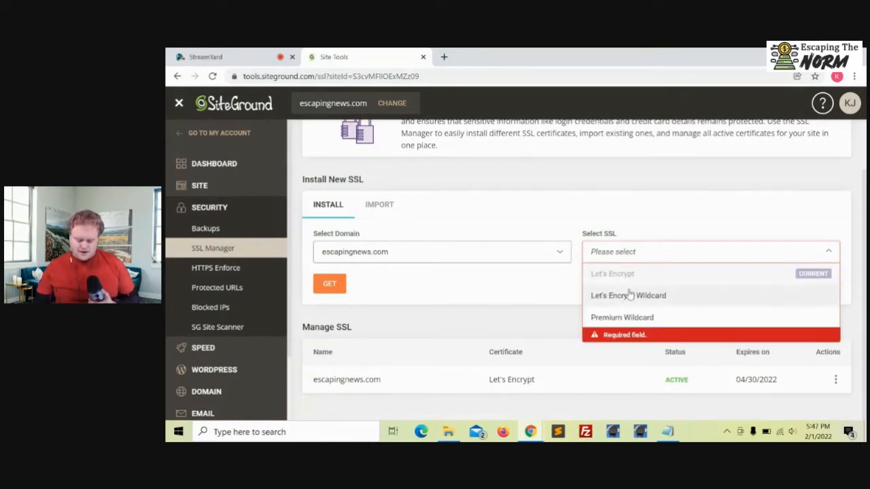
pyautogui.click(560, 393)
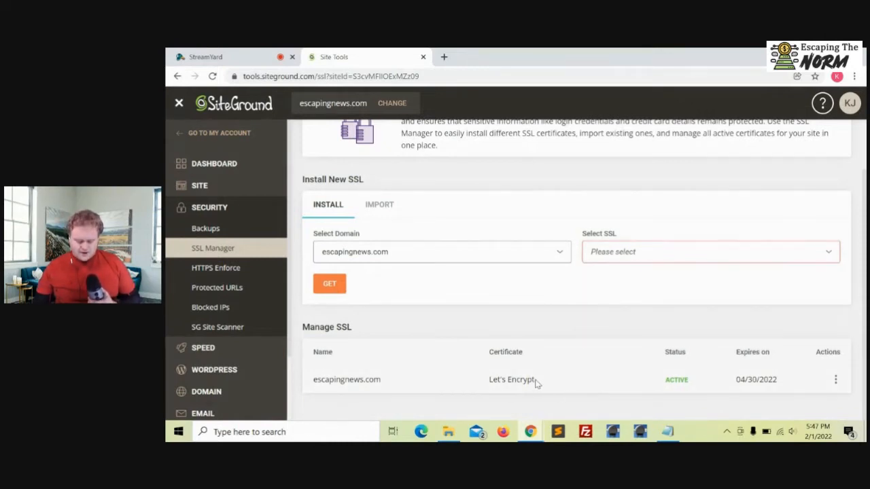
pyautogui.moveTo(536, 379); pyautogui.dragTo(490, 379)
pyautogui.click(561, 378)
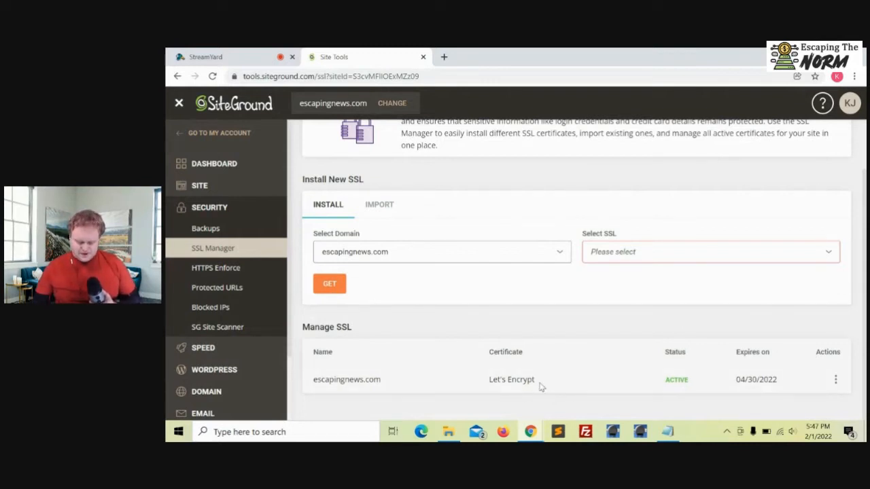
pyautogui.moveTo(539, 382); pyautogui.dragTo(492, 377)
pyautogui.click(578, 380)
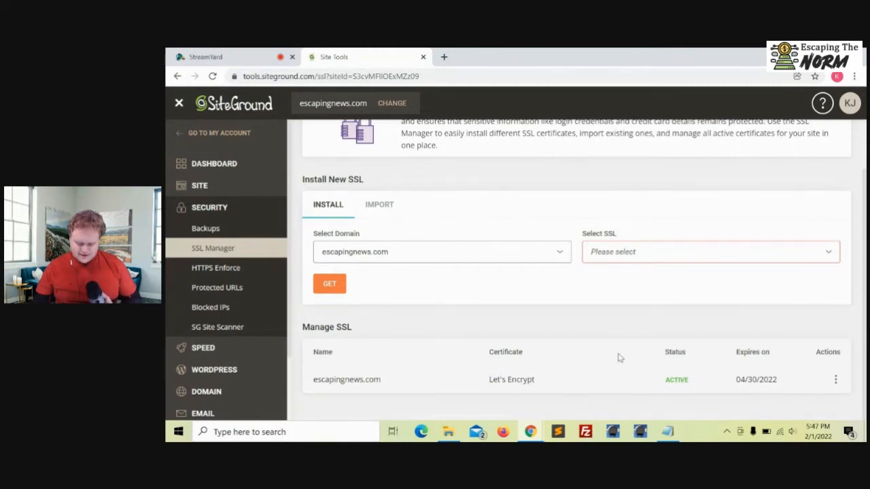
# Load escapingnews.com in a new browser tab and inspect its connection security information
pyautogui.click(444, 56)
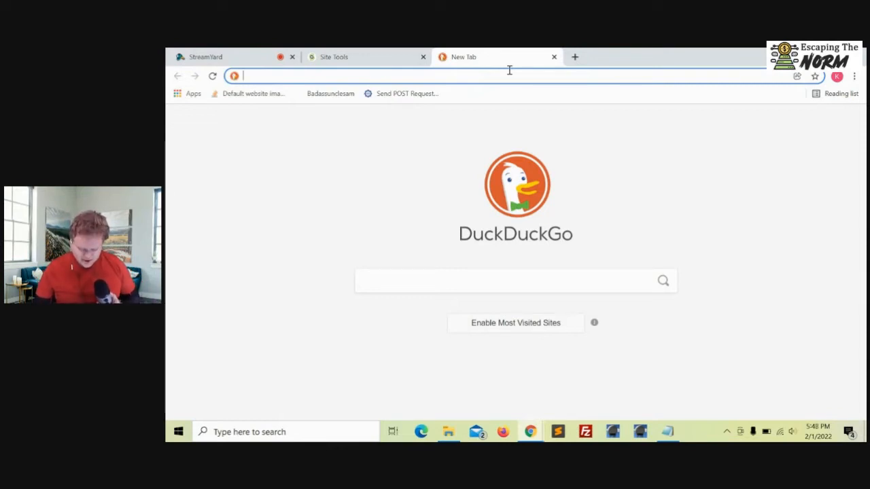
pyautogui.write('esc')
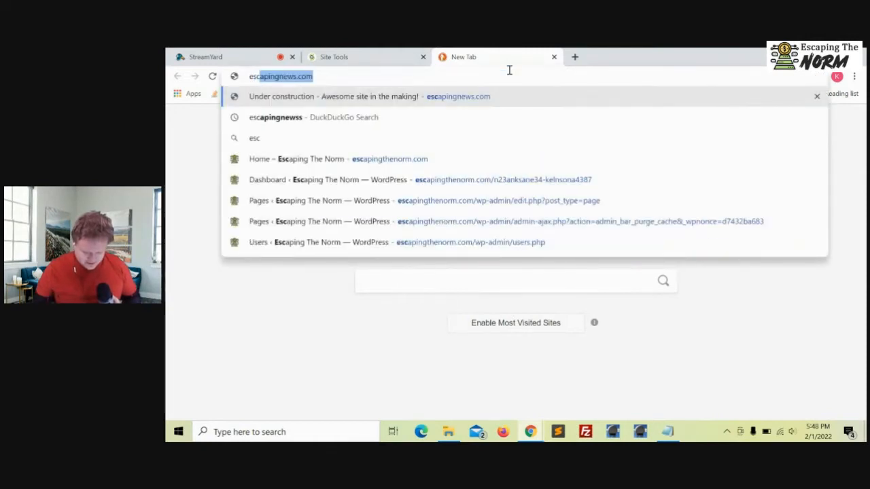
pyautogui.press('Return')
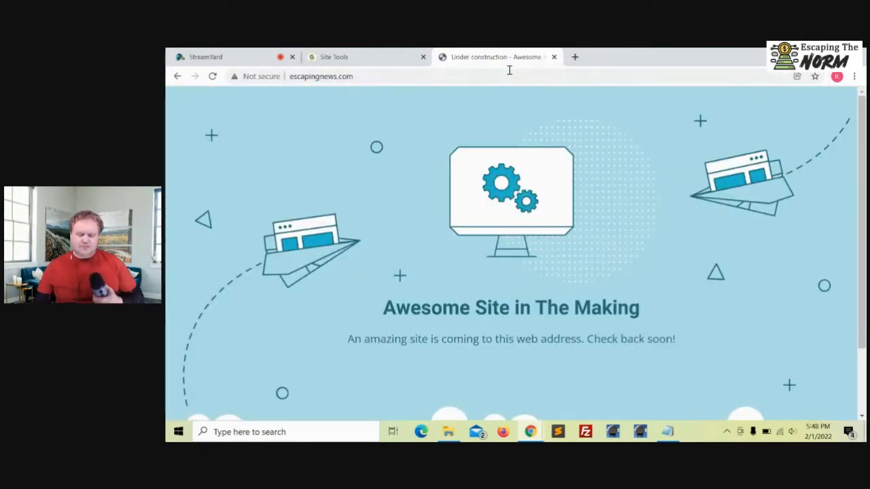
pyautogui.click(255, 78)
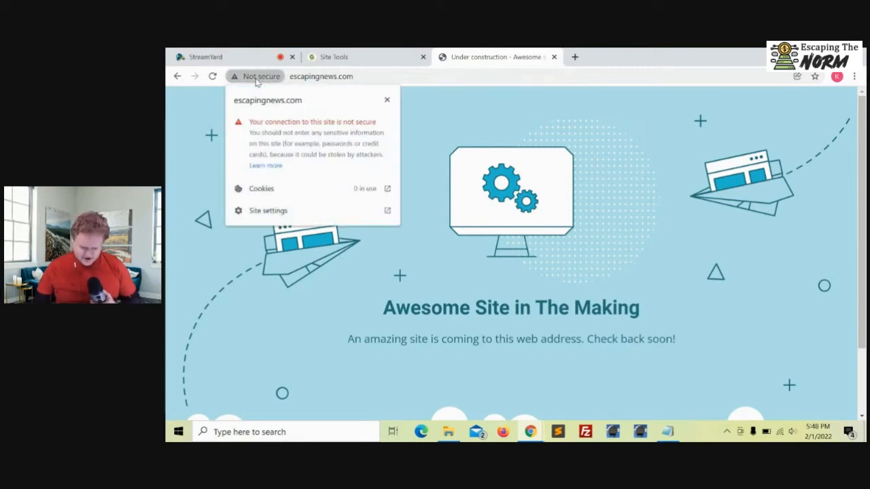
pyautogui.click(387, 100)
pyautogui.click(365, 76)
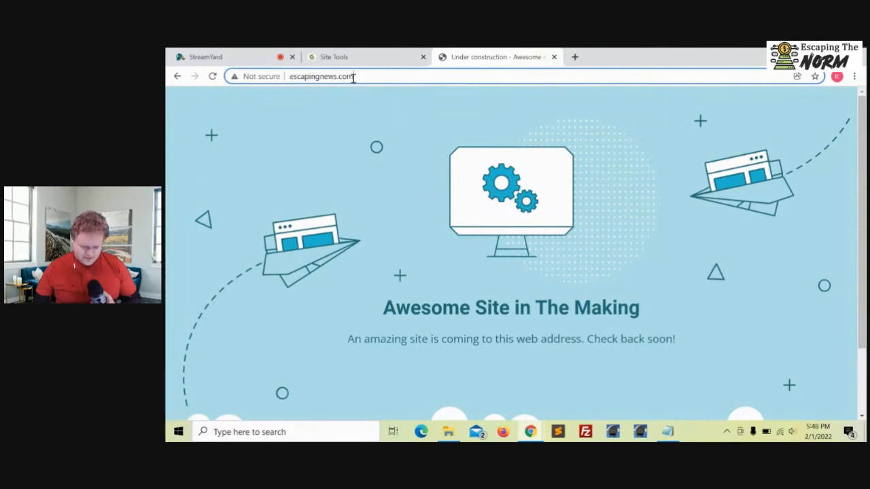
pyautogui.click(291, 76)
pyautogui.write('htt')
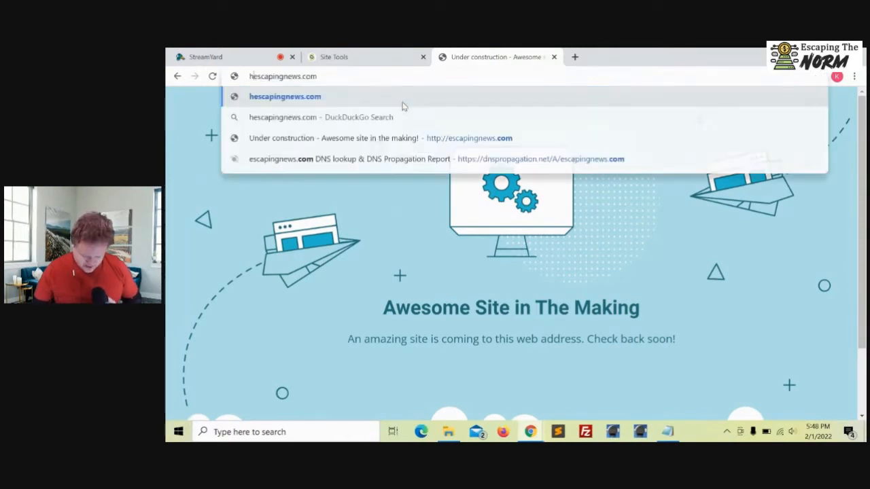
pyautogui.write('ps://')
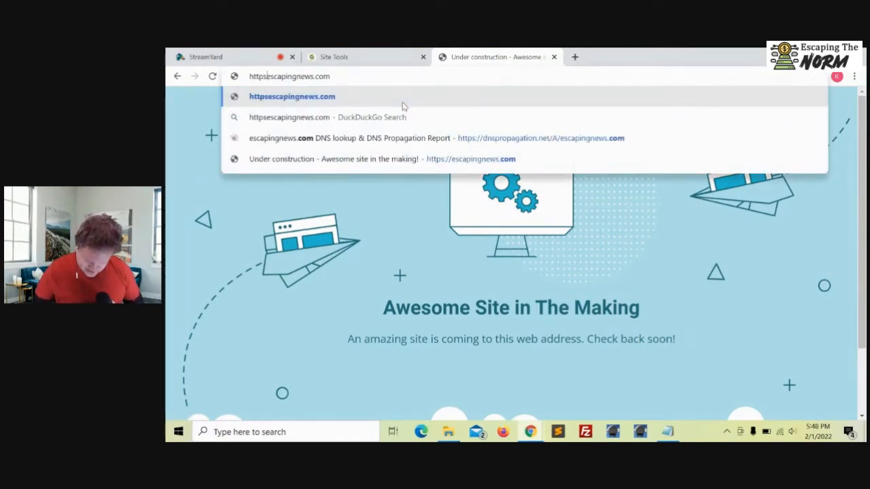
pyautogui.click(403, 102)
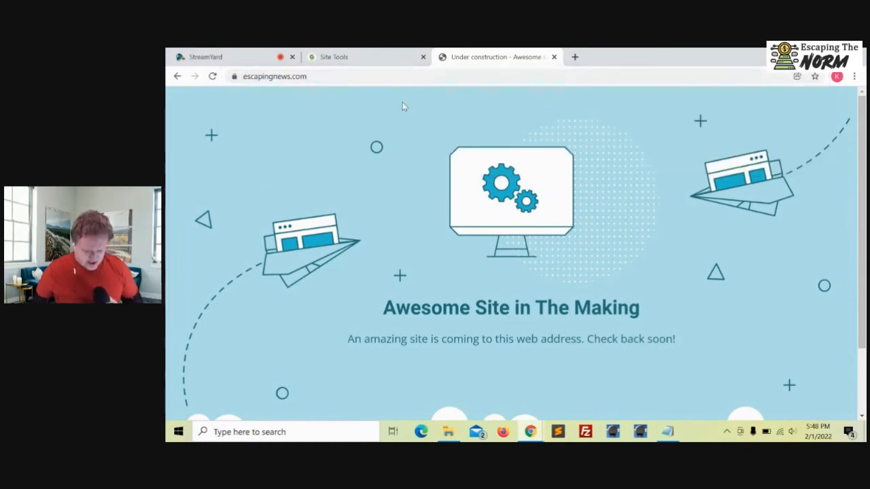
# Inspect the connection security information of the https version and reveal the site's full address
pyautogui.click(234, 77)
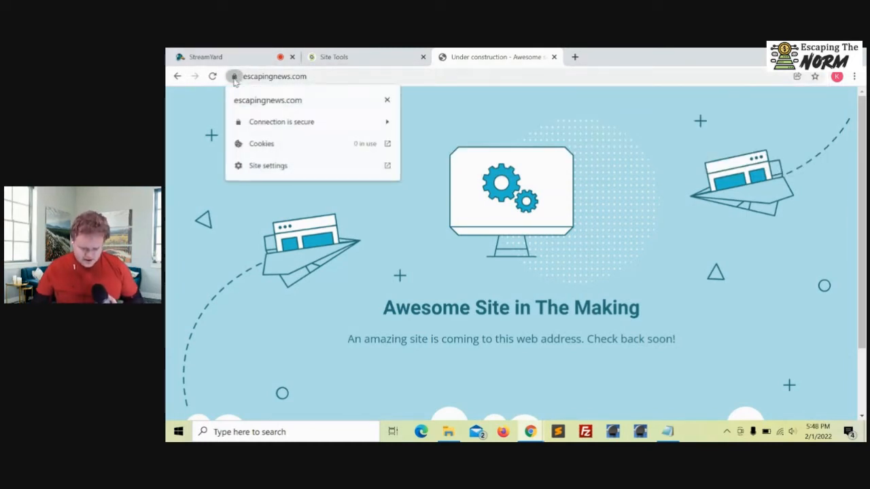
pyautogui.click(234, 76)
pyautogui.click(235, 77)
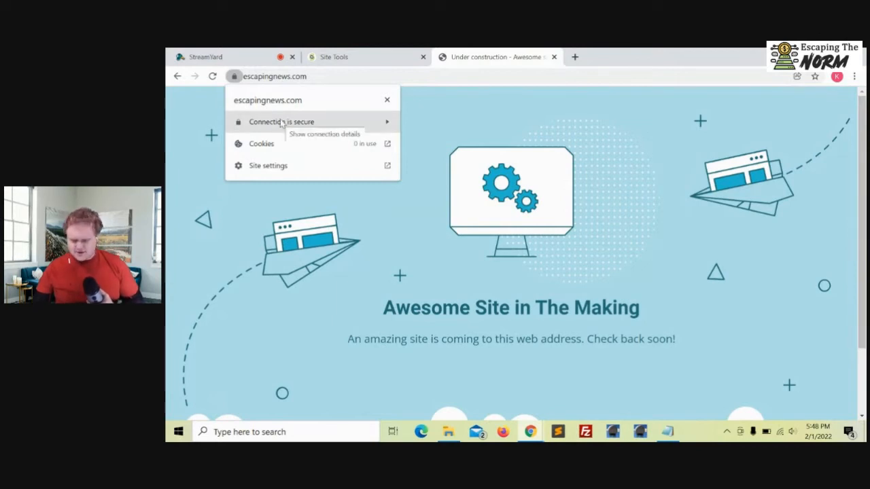
pyautogui.click(452, 126)
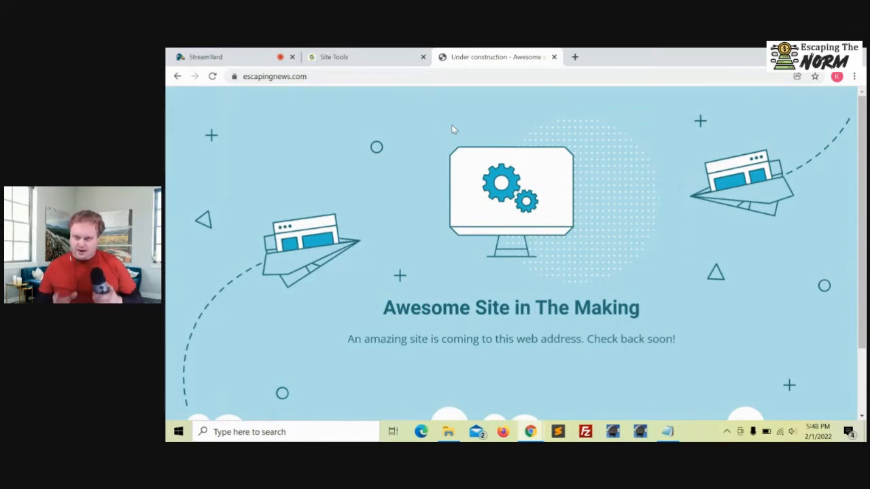
pyautogui.click(315, 76)
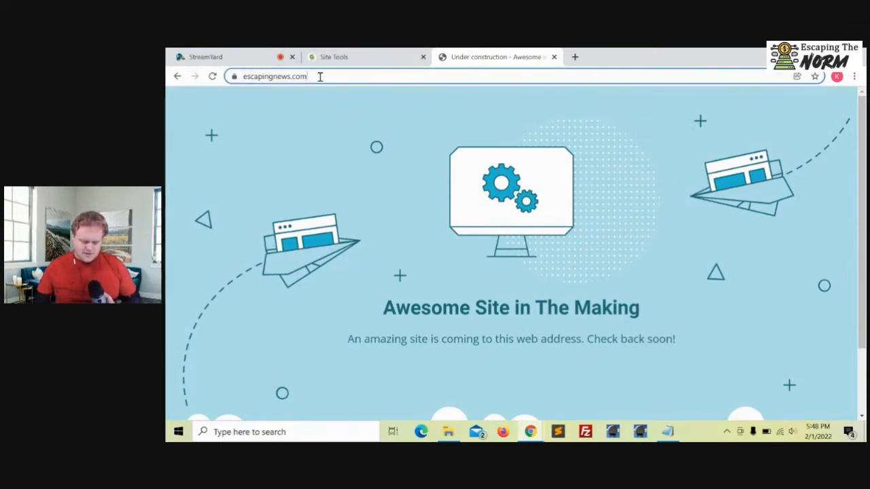
pyautogui.press('End')
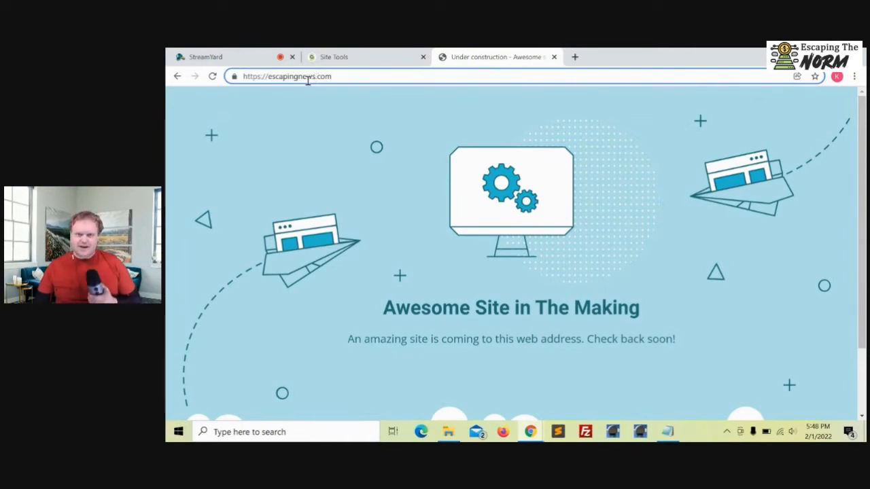
# Install a Let's Encrypt Wildcard certificate for escapingnews.com in SiteGround's SSL Manager and return to the installation form
pyautogui.click(363, 57)
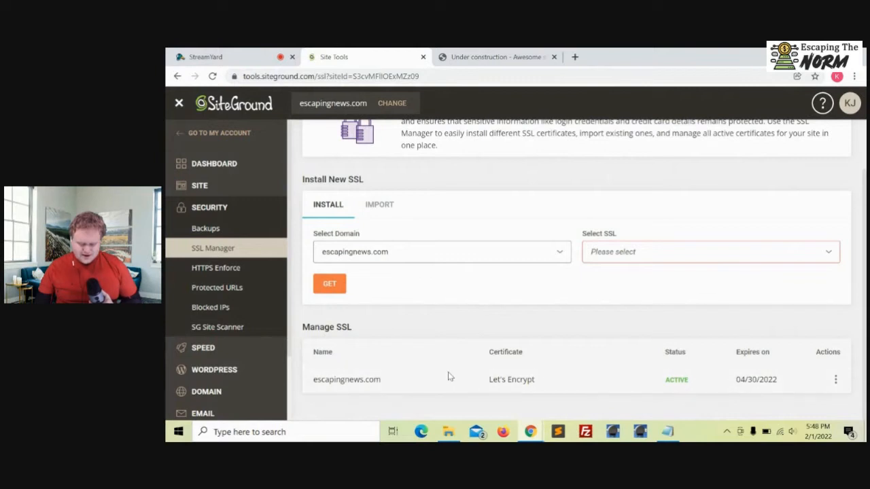
pyautogui.click(367, 253)
pyautogui.click(372, 276)
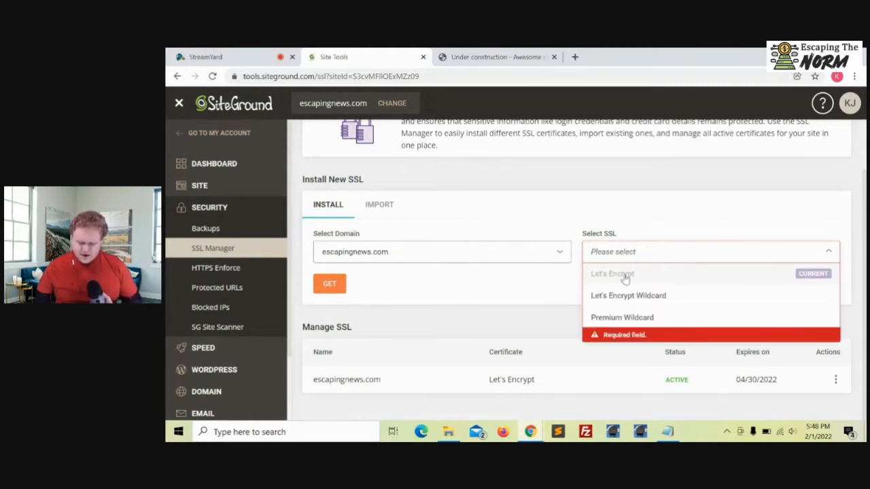
pyautogui.click(627, 297)
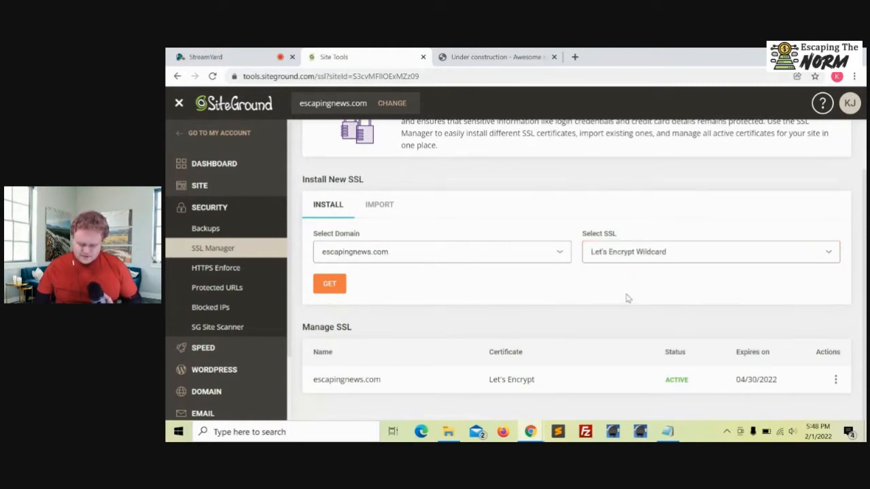
pyautogui.click(328, 285)
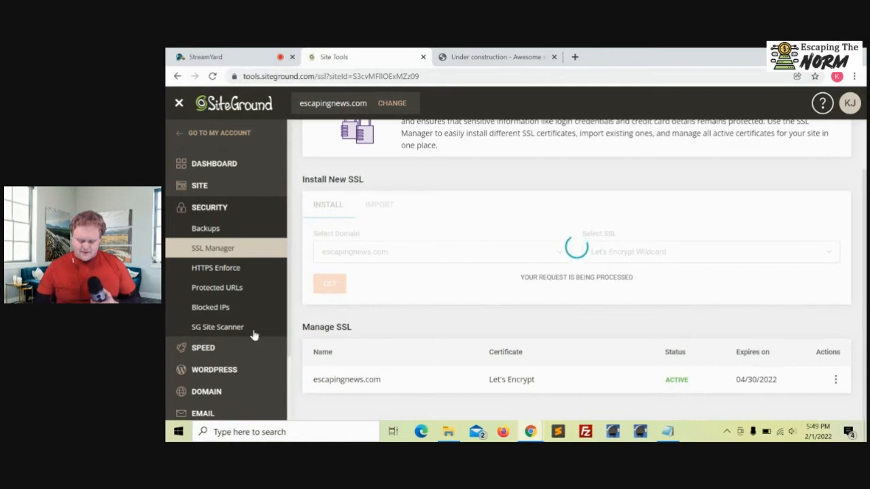
pyautogui.tripleClick(534, 382)
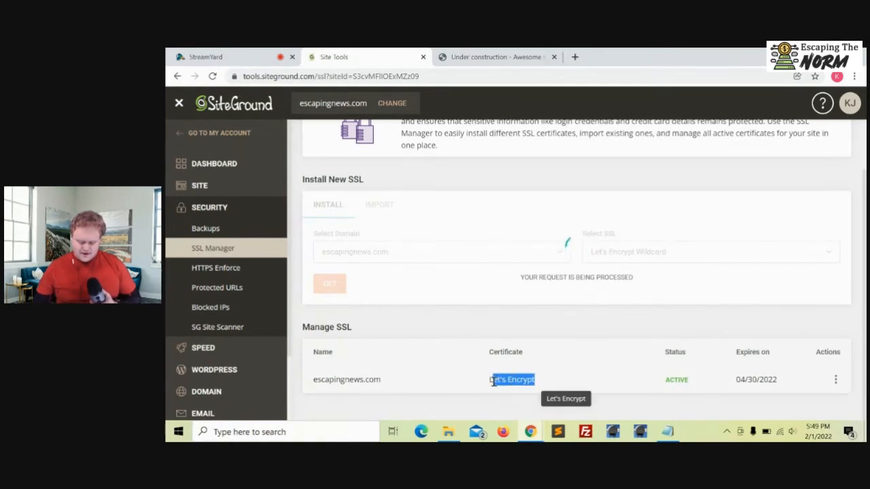
pyautogui.click(546, 385)
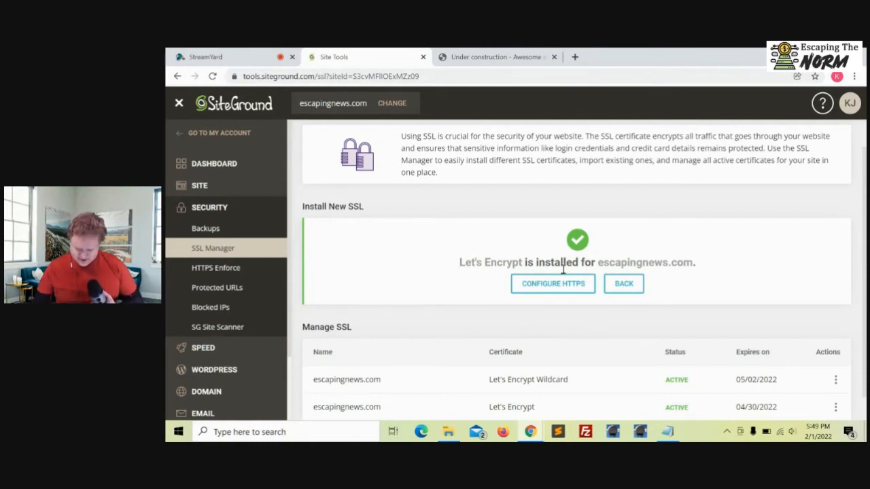
pyautogui.moveTo(693, 264); pyautogui.dragTo(466, 264)
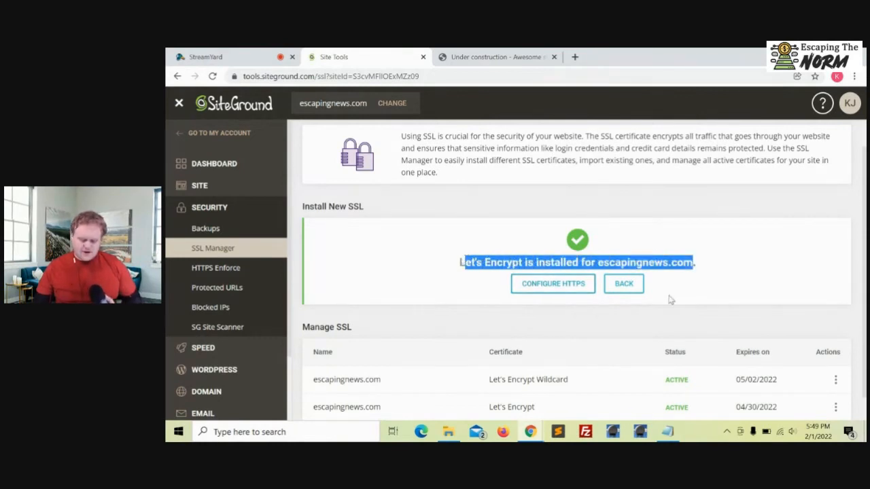
pyautogui.click(625, 284)
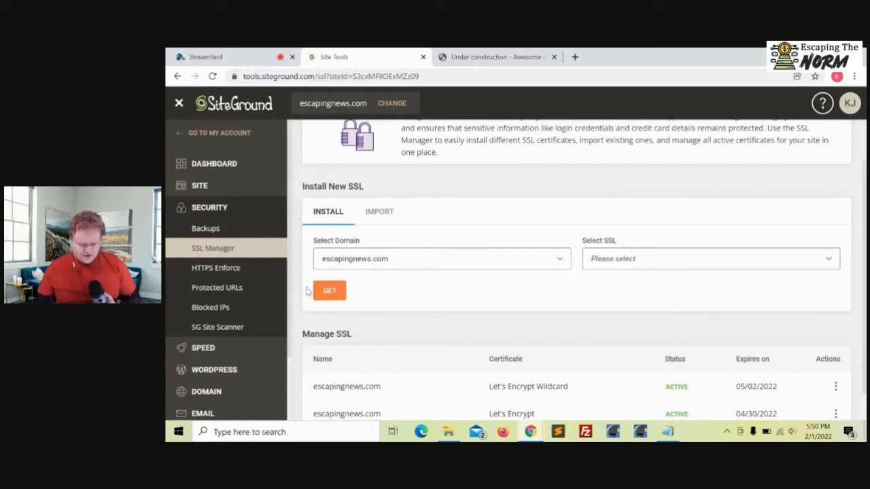
# Enable HTTPS Enforce for escapingnews.com and dismiss the notification
pyautogui.click(234, 273)
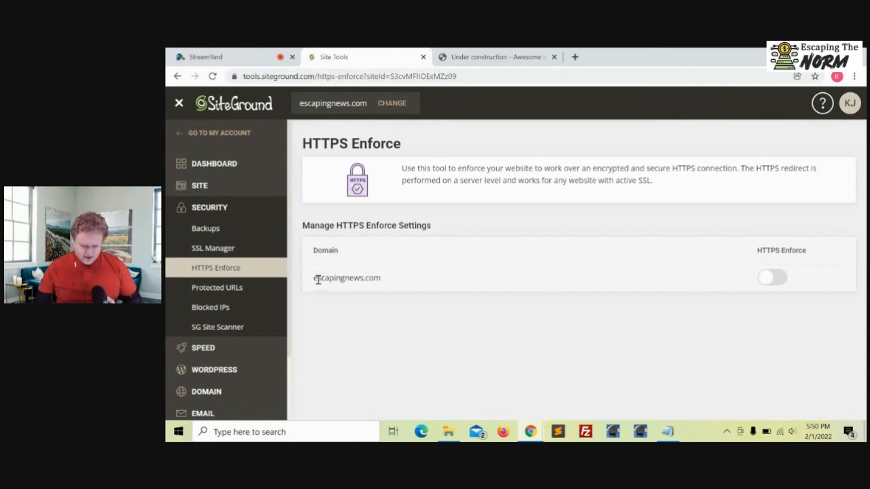
pyautogui.moveTo(381, 279); pyautogui.dragTo(313, 280)
pyautogui.click(427, 281)
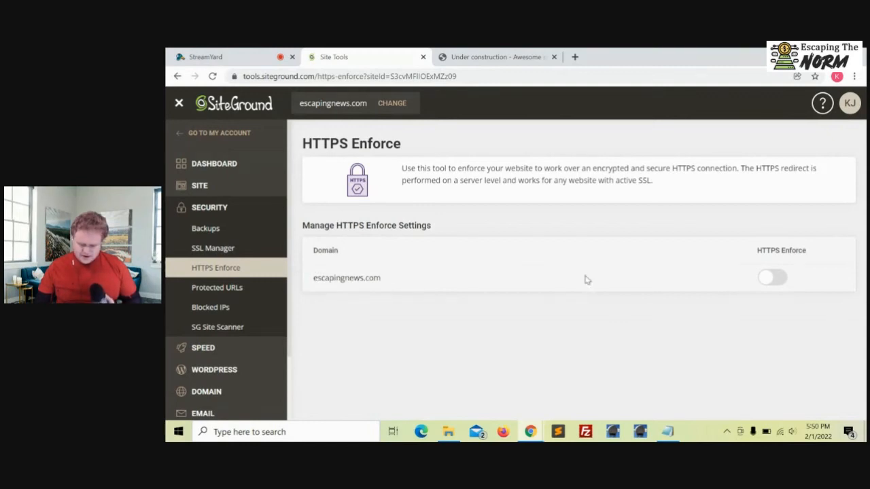
pyautogui.click(780, 279)
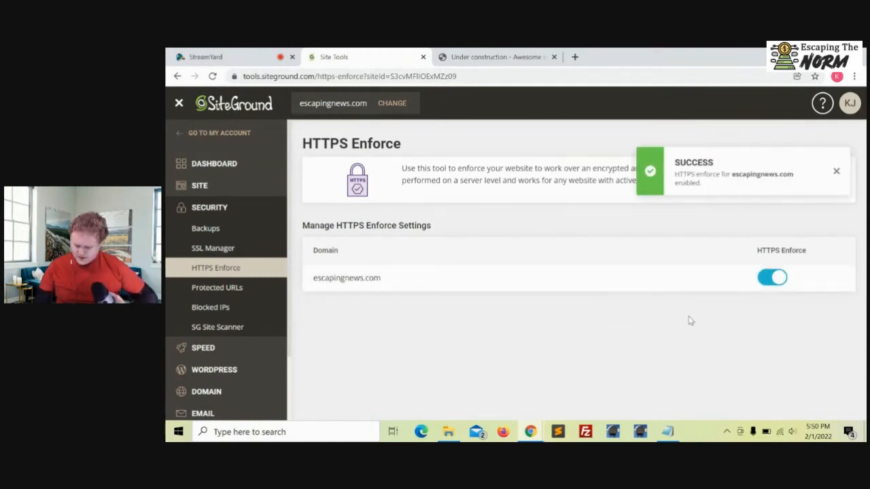
pyautogui.click(837, 173)
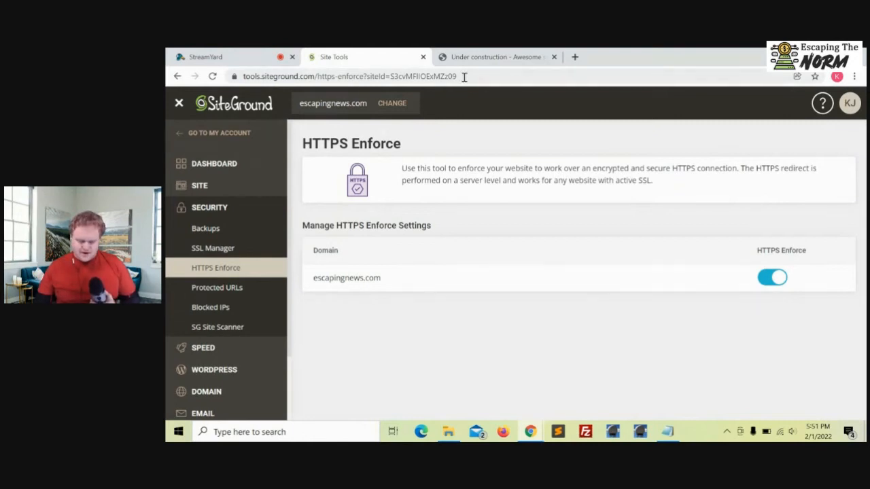
# Reload escapingnews.com in a fresh browser tab and check its address security against the HTTPS Enforce setting
pyautogui.click(499, 58)
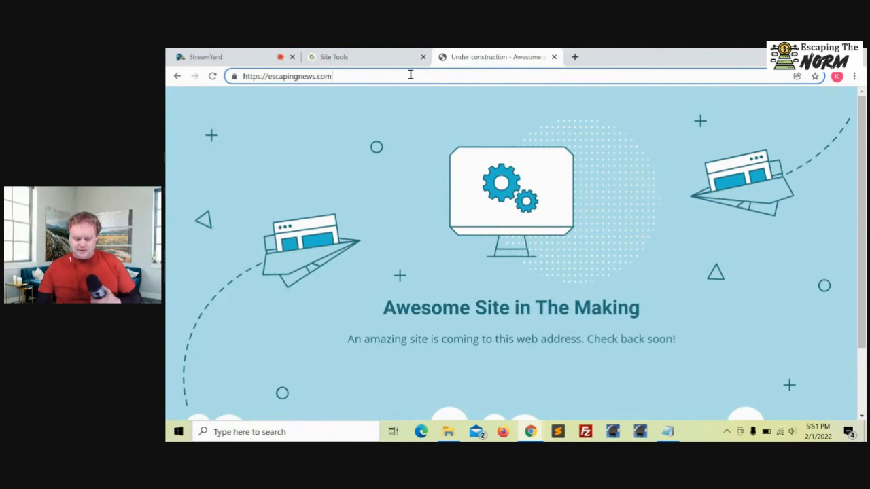
pyautogui.click(554, 58)
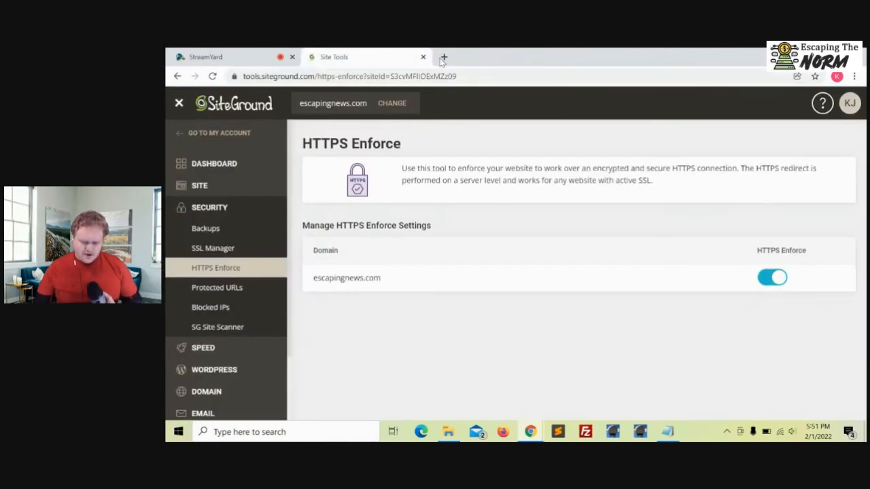
pyautogui.click(443, 57)
pyautogui.write('es')
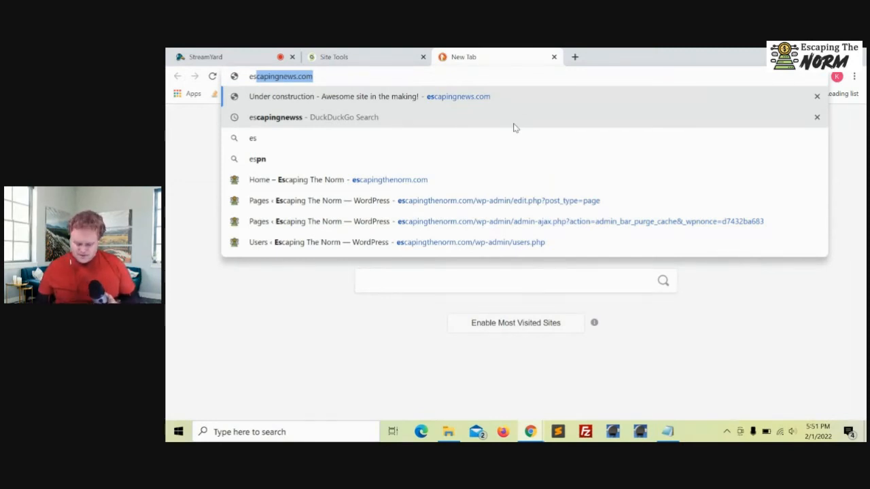
pyautogui.press('Return')
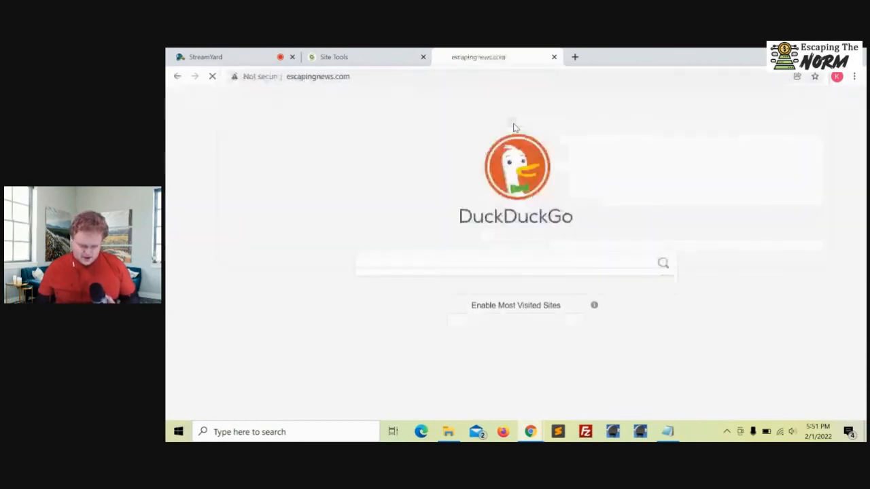
pyautogui.click(350, 57)
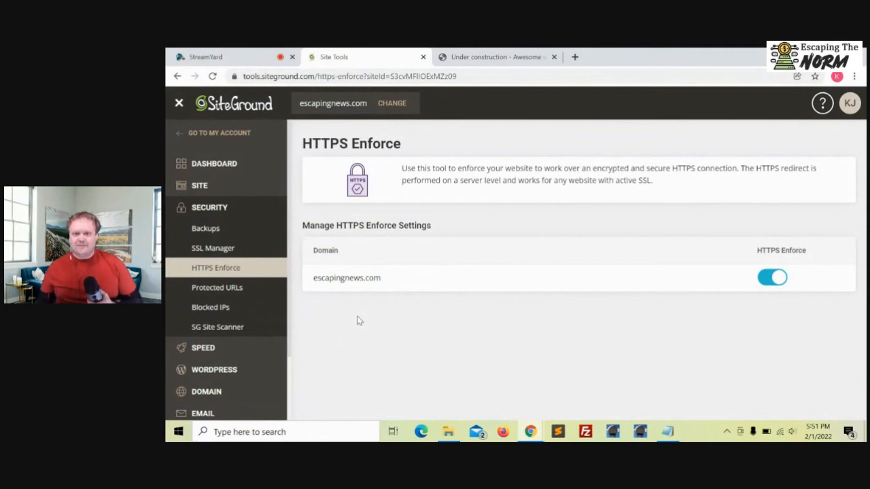
pyautogui.click(497, 61)
pyautogui.click(369, 75)
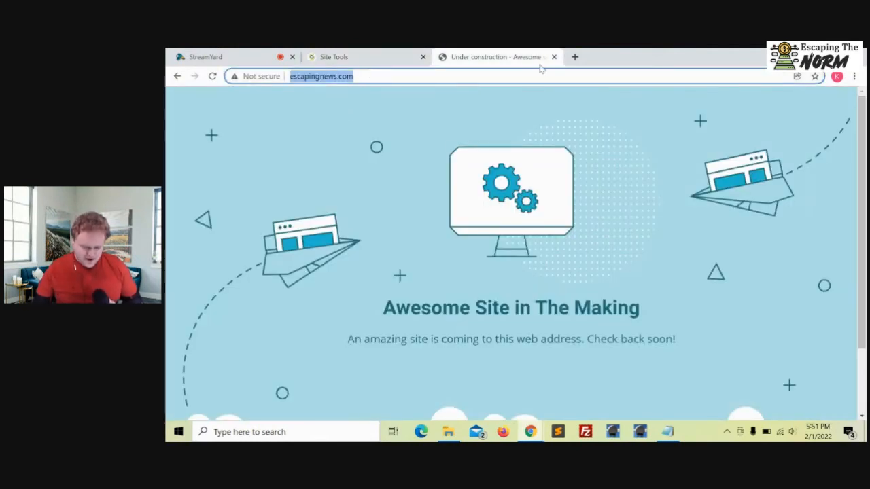
# Flush the Dynamic Cache of escapingnews.com in SiteGround's SuperCacher
pyautogui.click(365, 57)
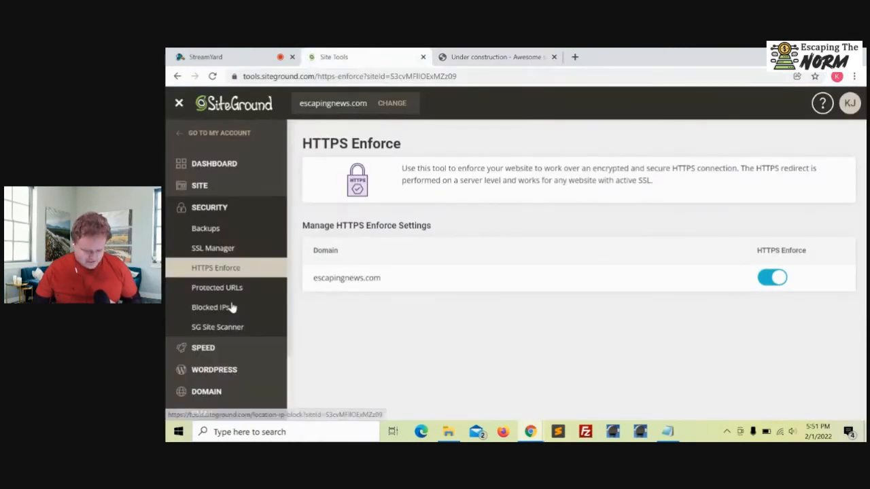
pyautogui.click(215, 353)
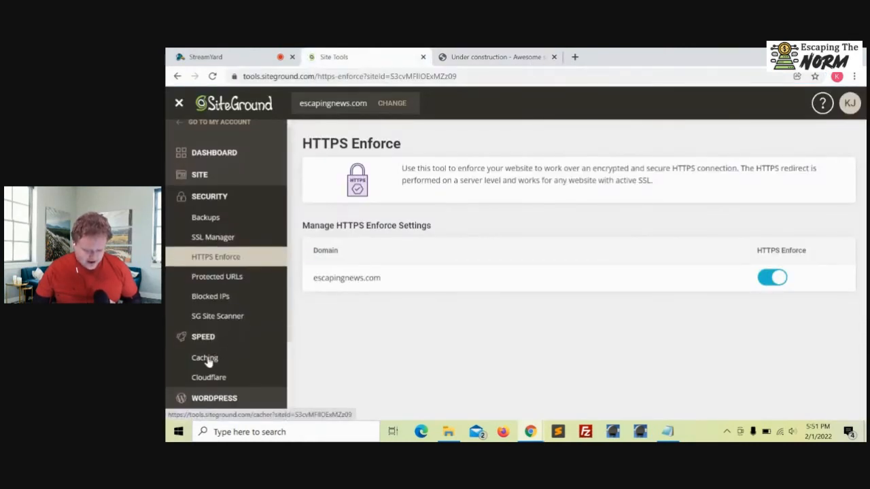
pyautogui.click(206, 359)
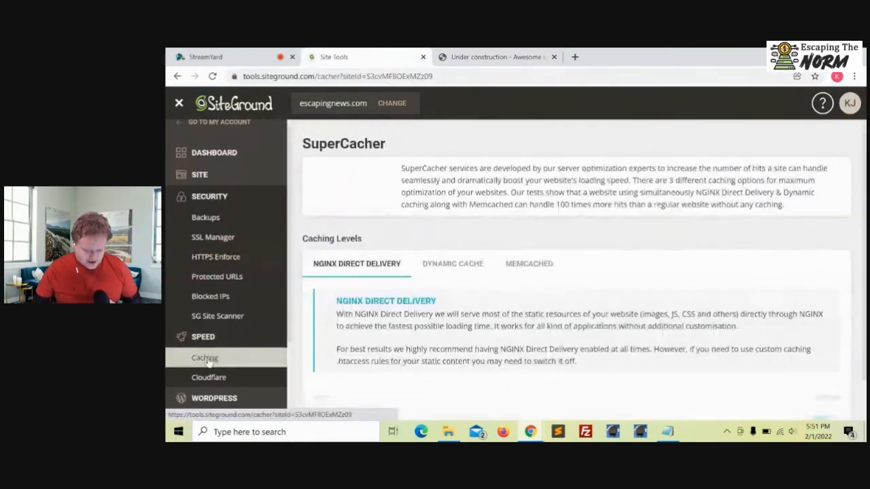
pyautogui.click(463, 267)
pyautogui.scroll(-1, 682, 307)
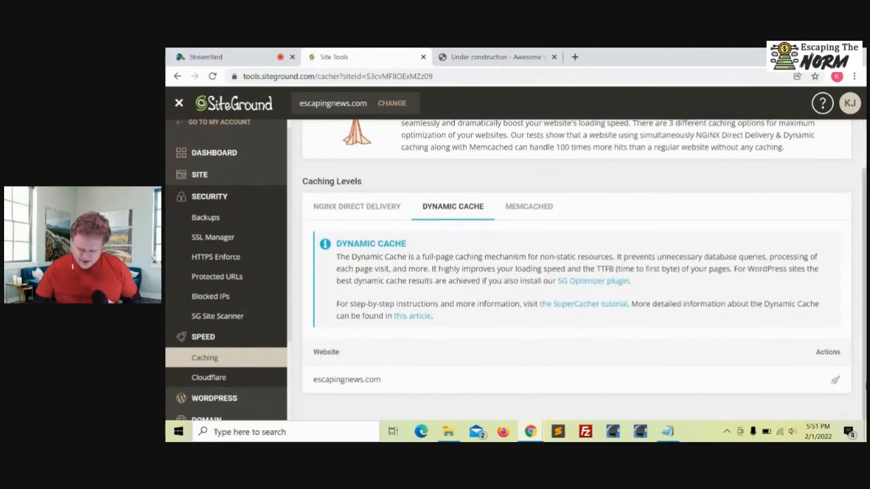
pyautogui.click(836, 380)
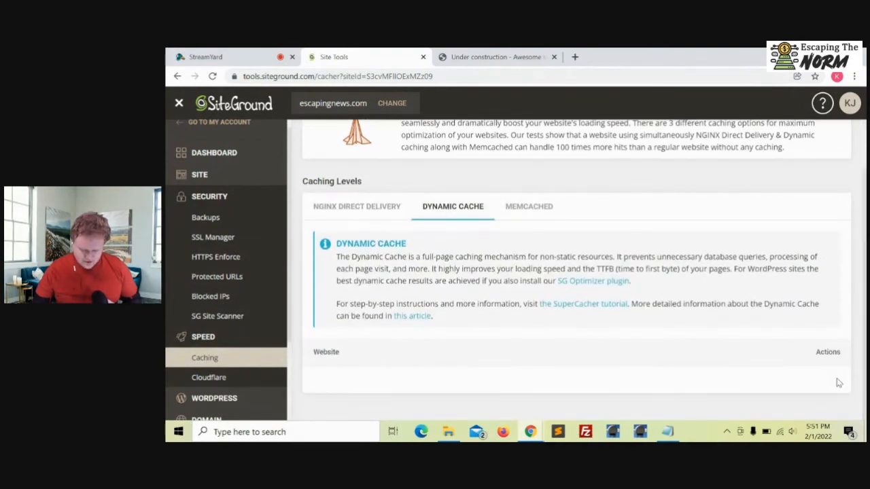
# Close the old site tab, then load escapingnews.com in an incognito window and inspect its connection security information
pyautogui.click(554, 57)
pyautogui.click(854, 76)
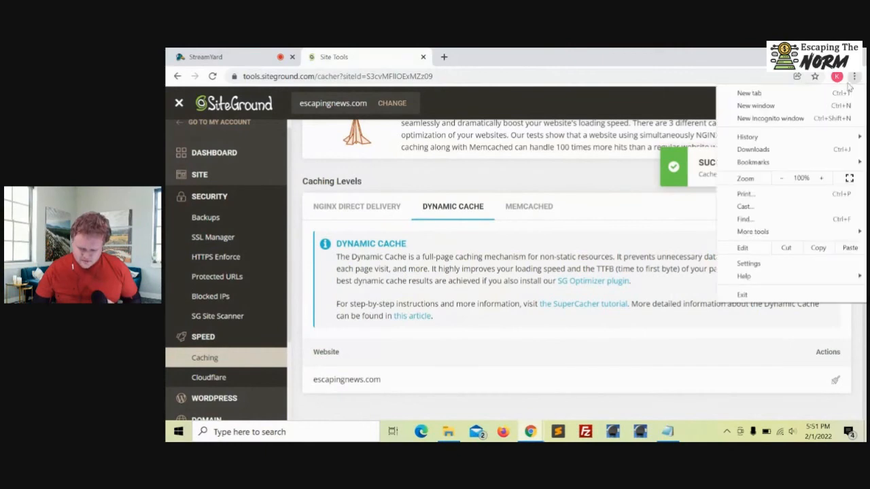
pyautogui.click(800, 118)
pyautogui.write('es')
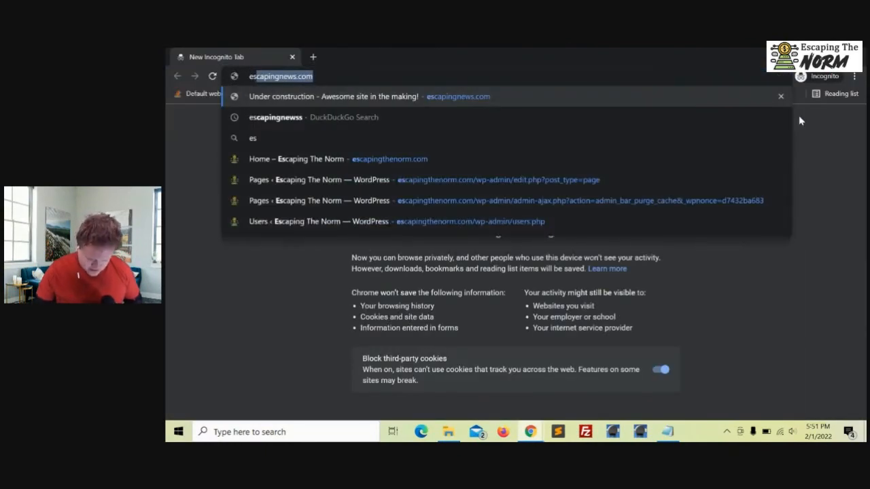
pyautogui.press('Return')
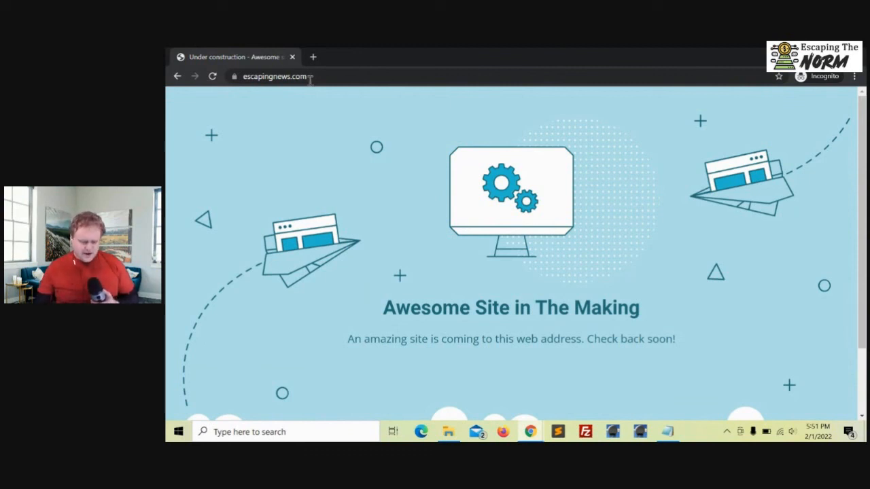
pyautogui.click(233, 77)
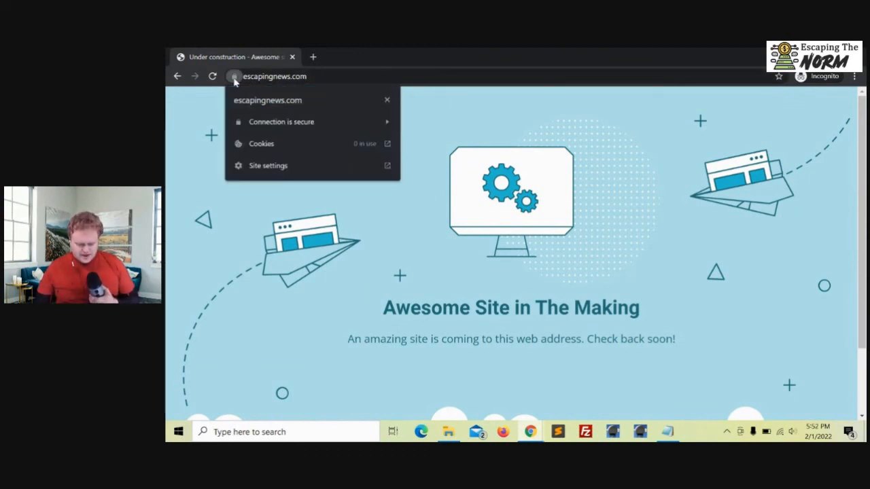
pyautogui.click(334, 84)
pyautogui.click(360, 77)
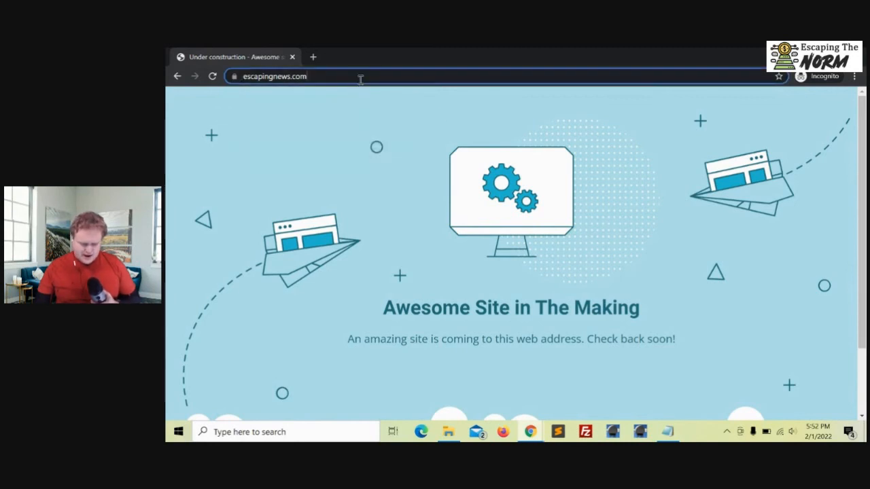
pyautogui.press('BackSpace')
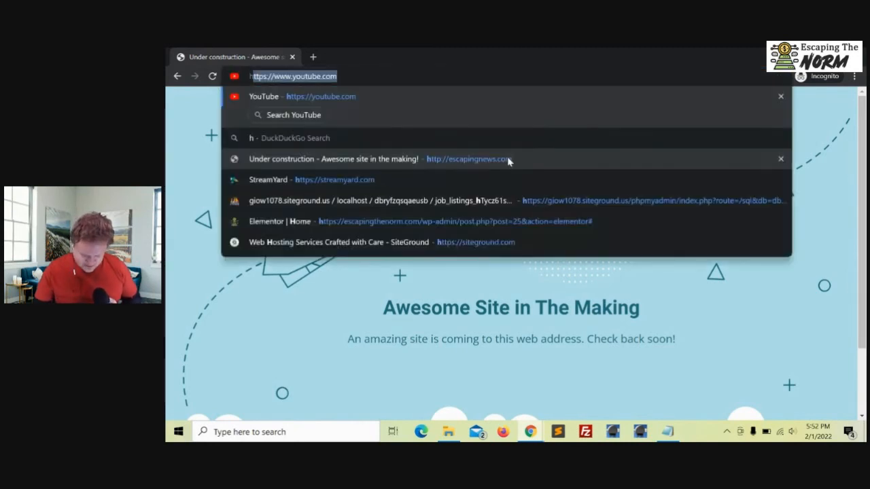
pyautogui.write('http')
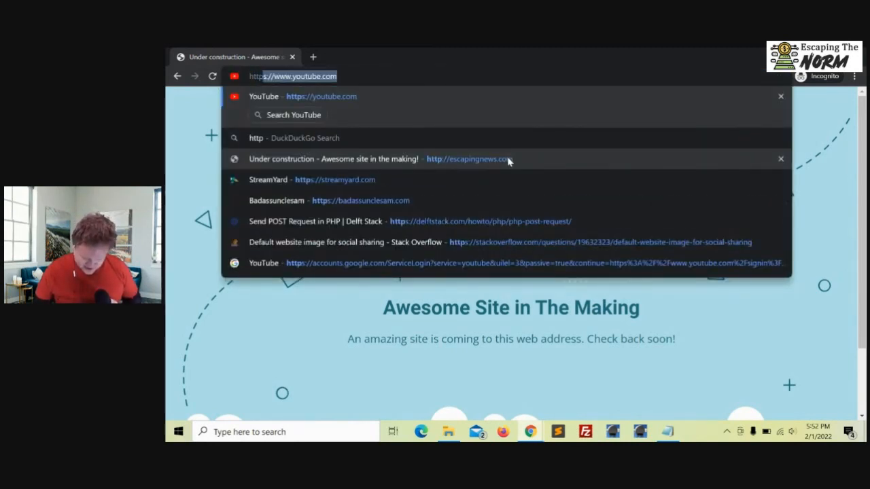
pyautogui.write('://')
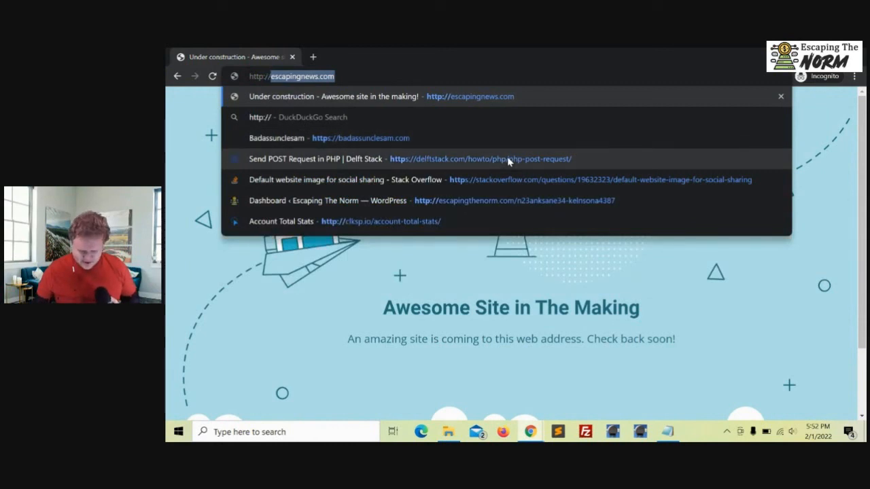
pyautogui.press('Return')
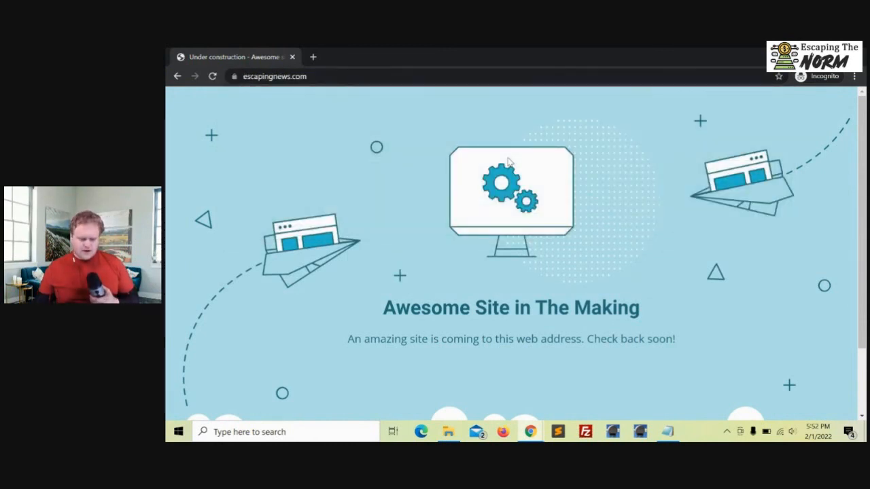
pyautogui.click(238, 78)
pyautogui.click(272, 76)
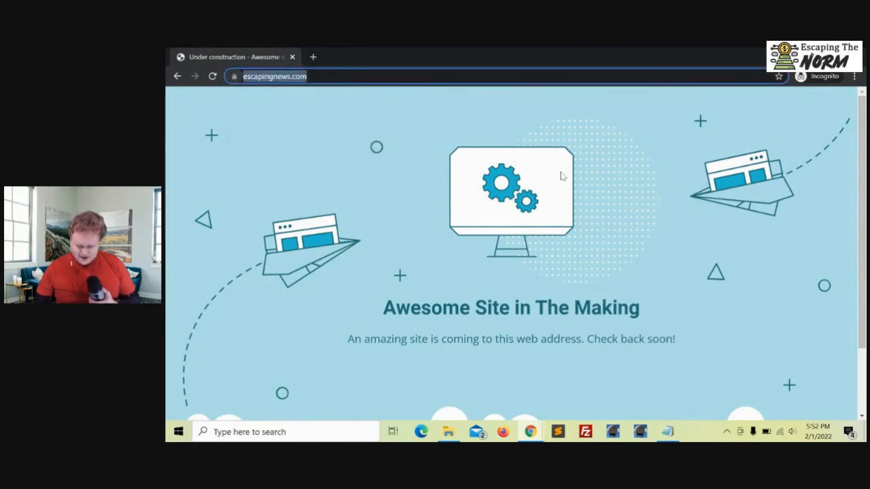
# Switch to the StreamYard studio and change the broadcast layout to the single-camera view
pyautogui.hotkey('alt', 'Tab')
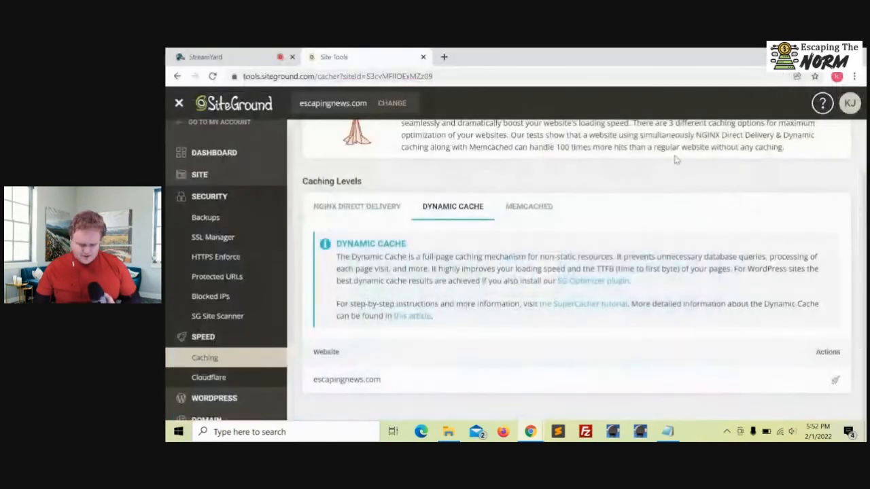
pyautogui.moveTo(532, 429)
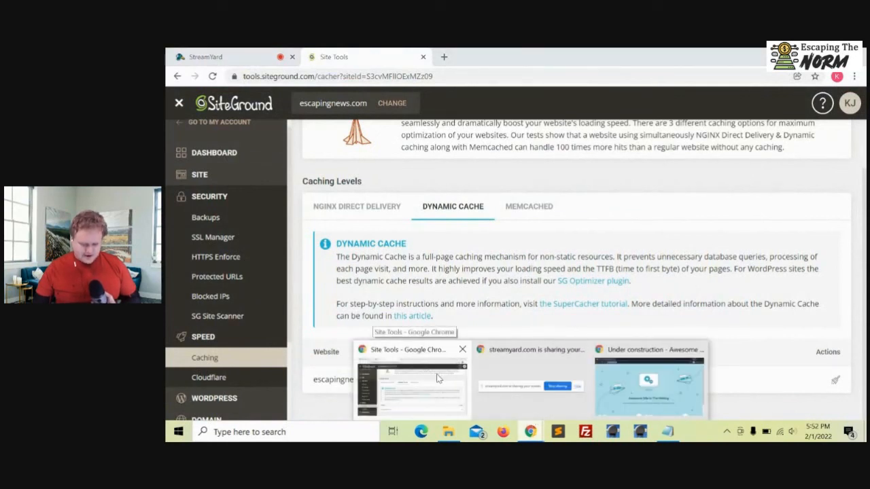
pyautogui.click(266, 60)
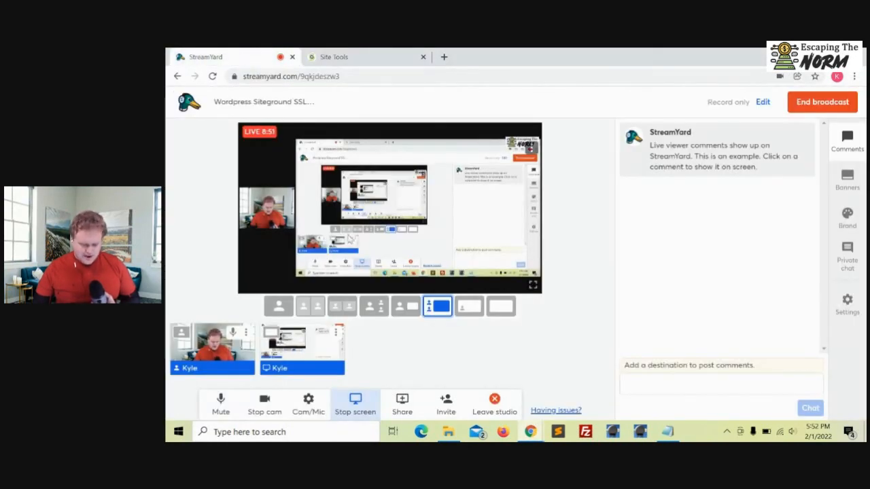
pyautogui.click(279, 305)
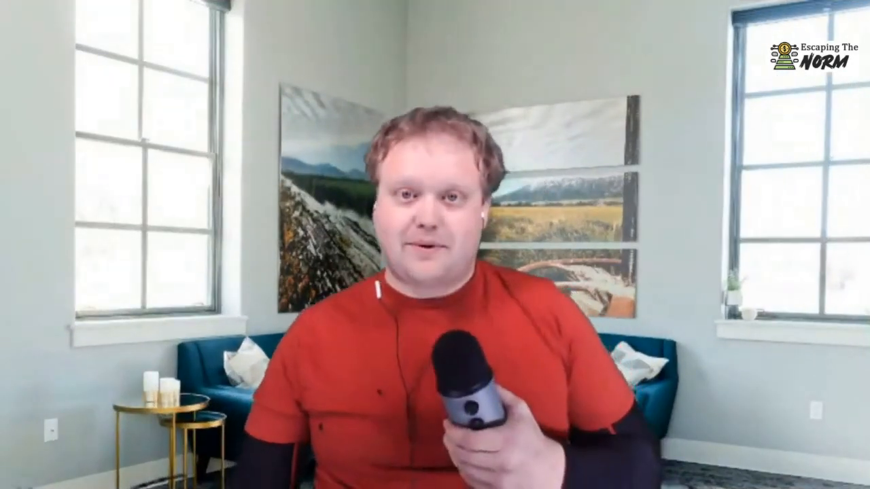